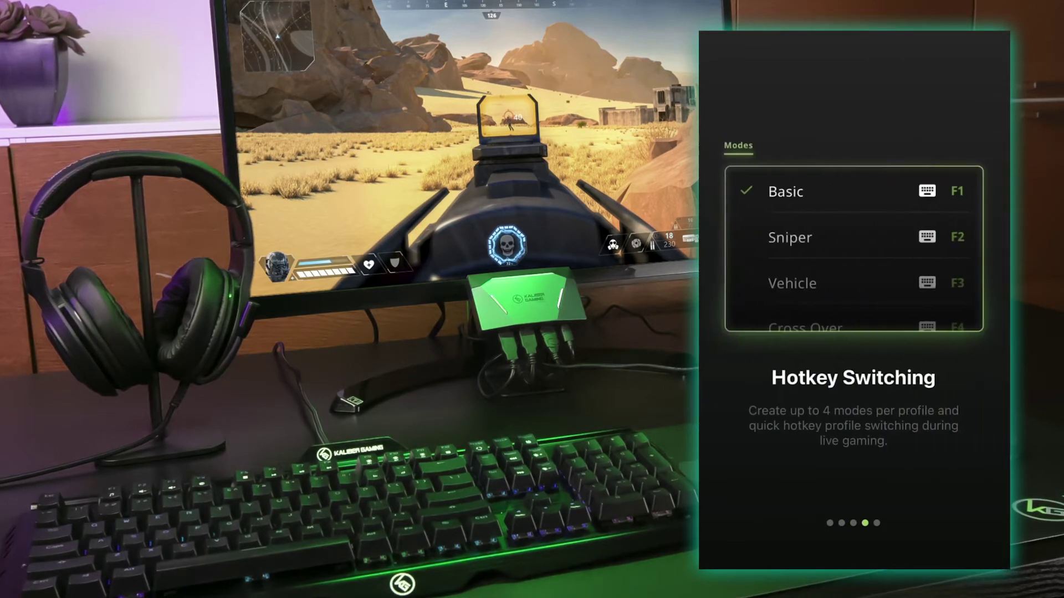
# - Finish the introductory tour with Start Playing to reach the Device tab
pyautogui.click(856, 549)
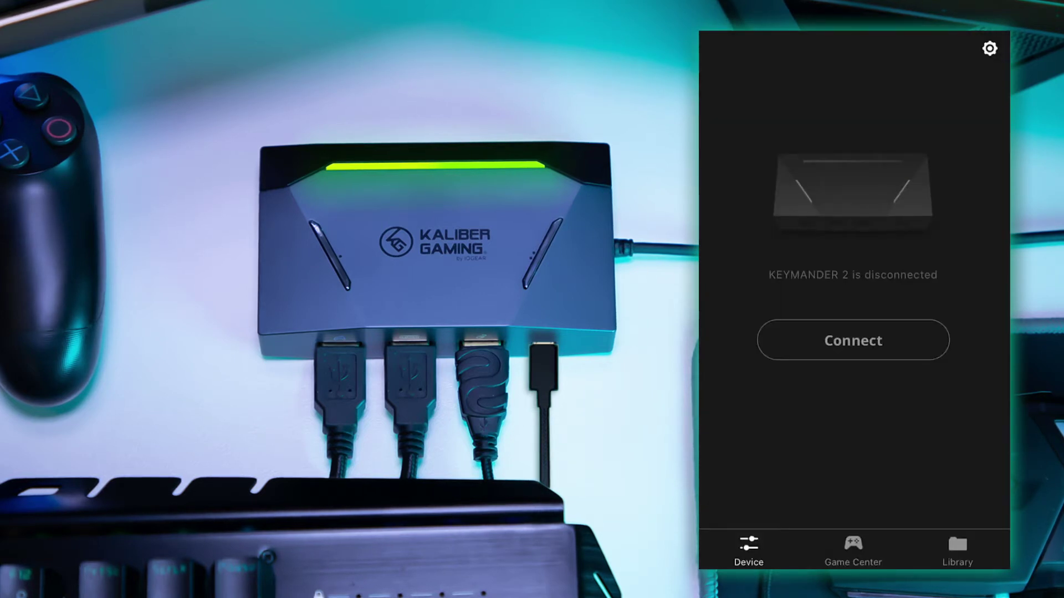
# - Search for and connect the Keymander 2 over Bluetooth, reaching the firmware update prompt
pyautogui.click(853, 341)
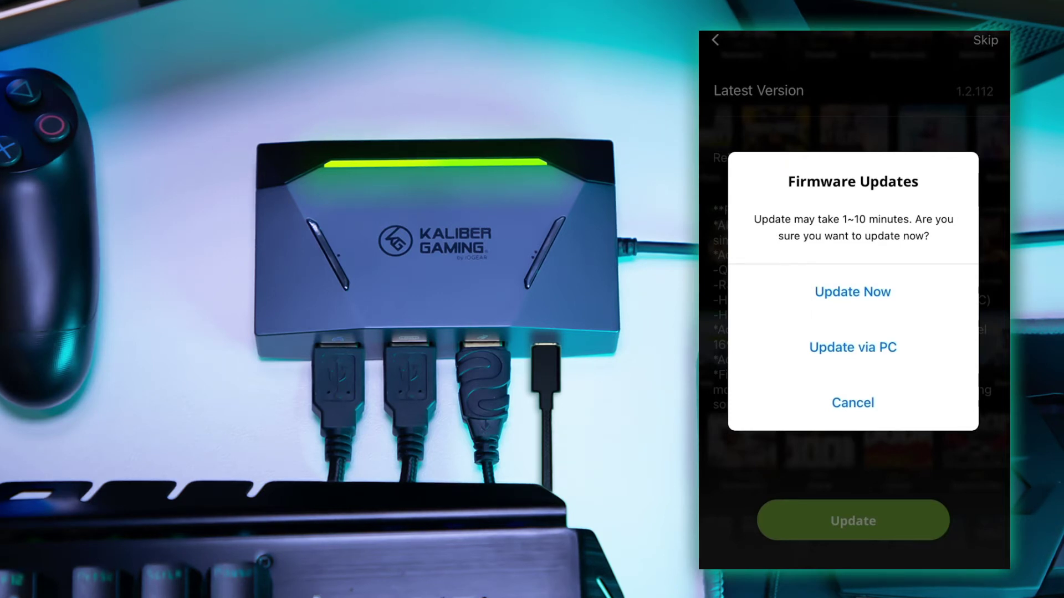
# - Install firmware version 1.2.112 right away and wait for the Hello, Gamer! sign-up screen
pyautogui.click(854, 296)
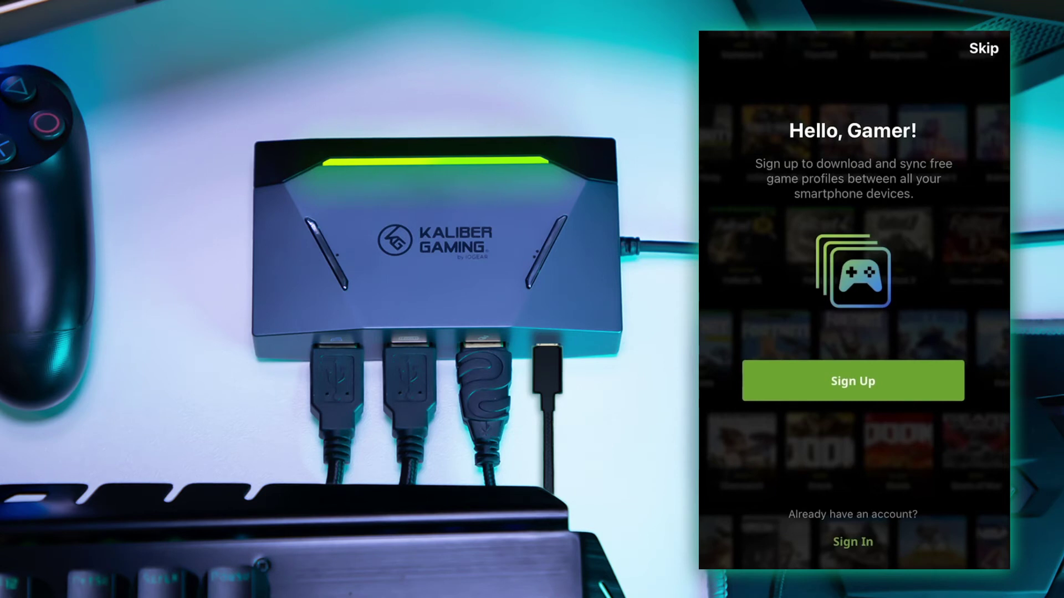
# - Complete the Sign Up form with username and 1980 birth date, accept the terms, and submit
pyautogui.click(853, 381)
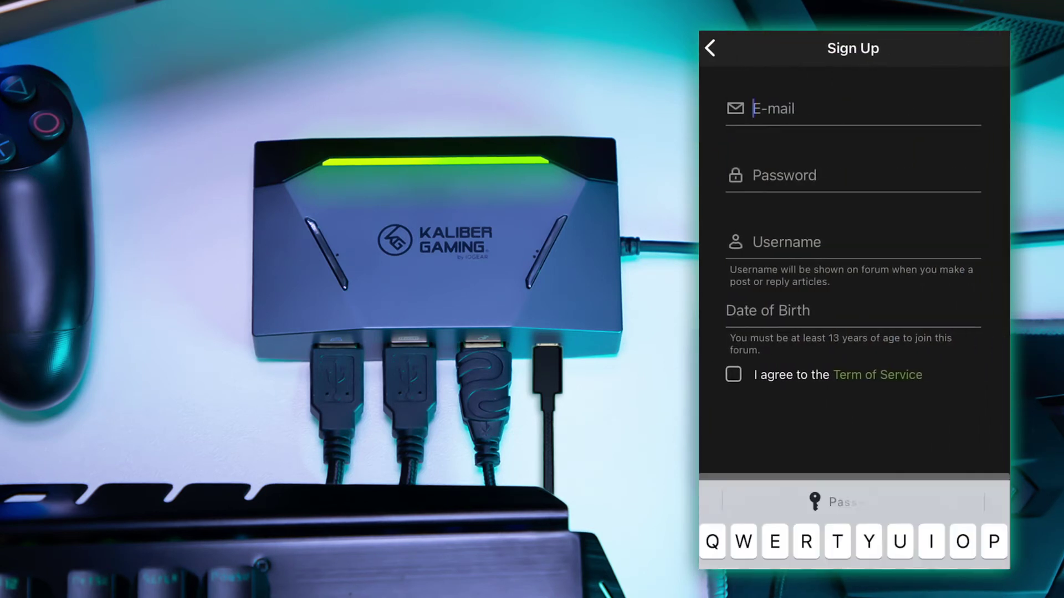
pyautogui.write('Johnqpubl')
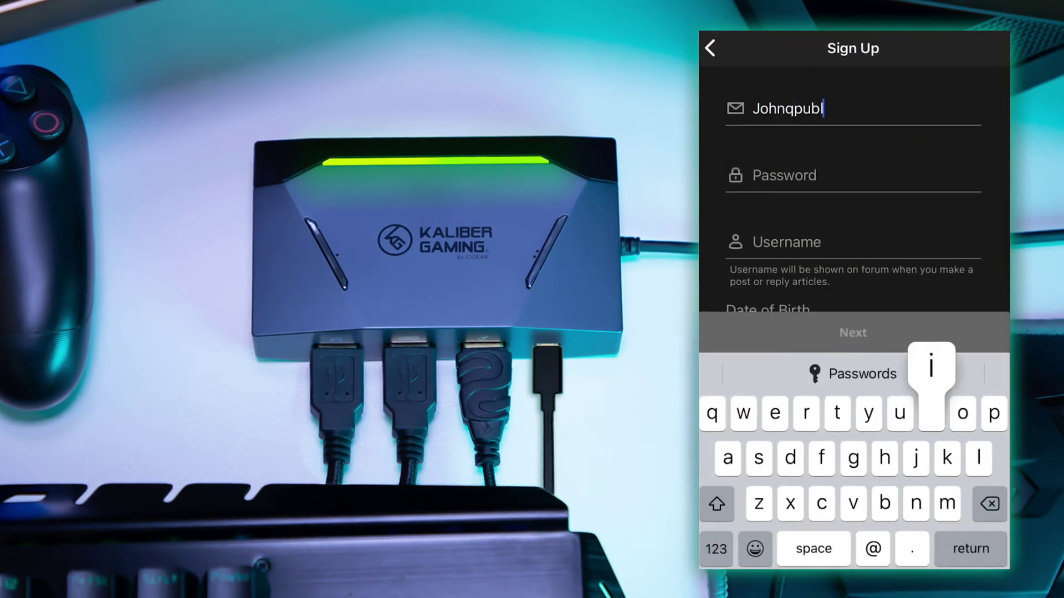
pyautogui.write('ic@iogear.co')
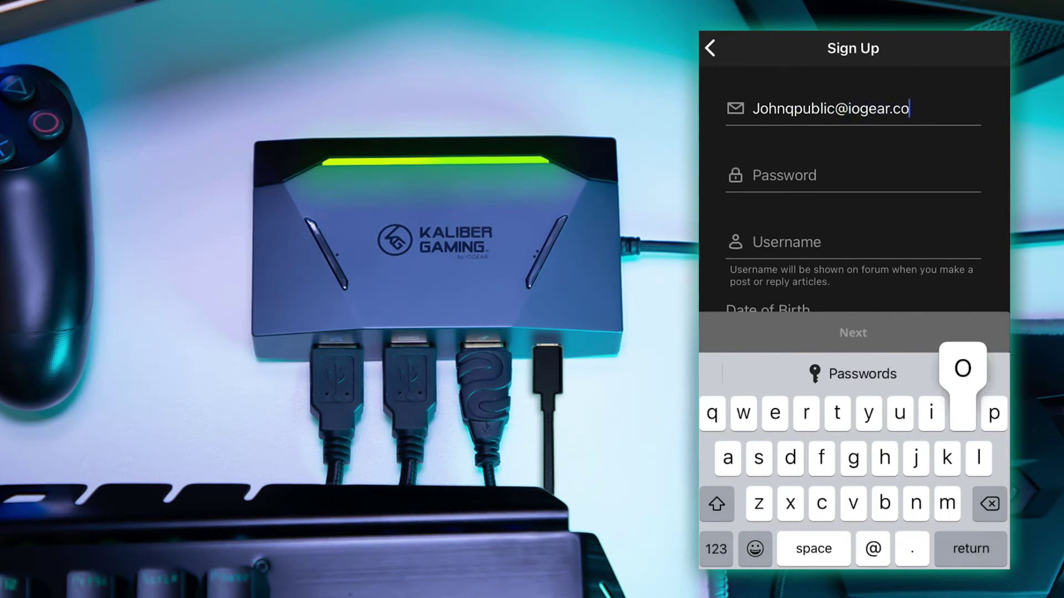
pyautogui.write('mJohnQPubl')
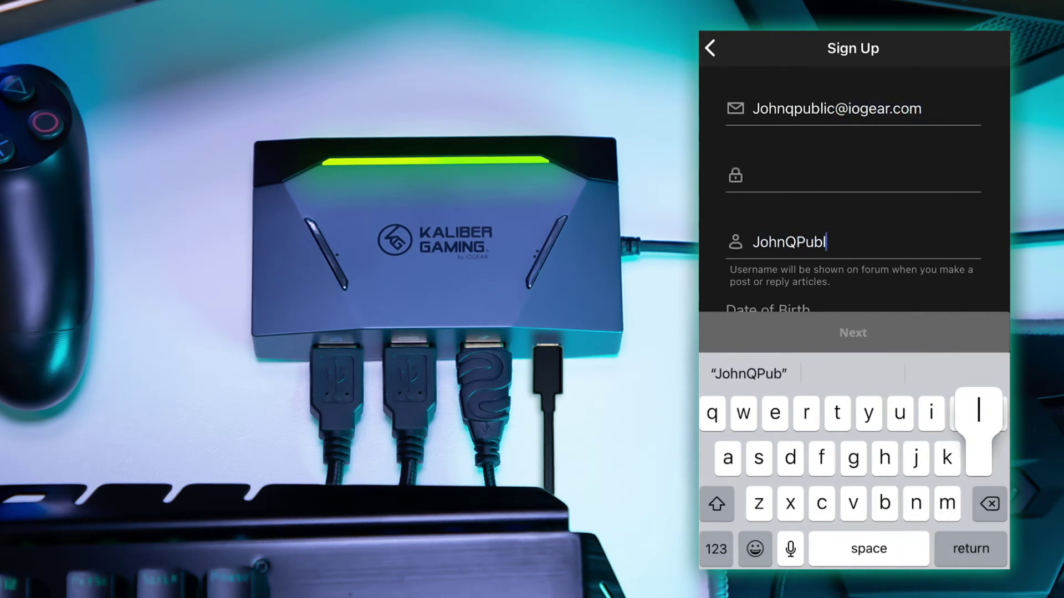
pyautogui.write('ic')
pyautogui.click(768, 310)
pyautogui.scroll(9, 745, 481)
pyautogui.scroll(4, 744, 482)
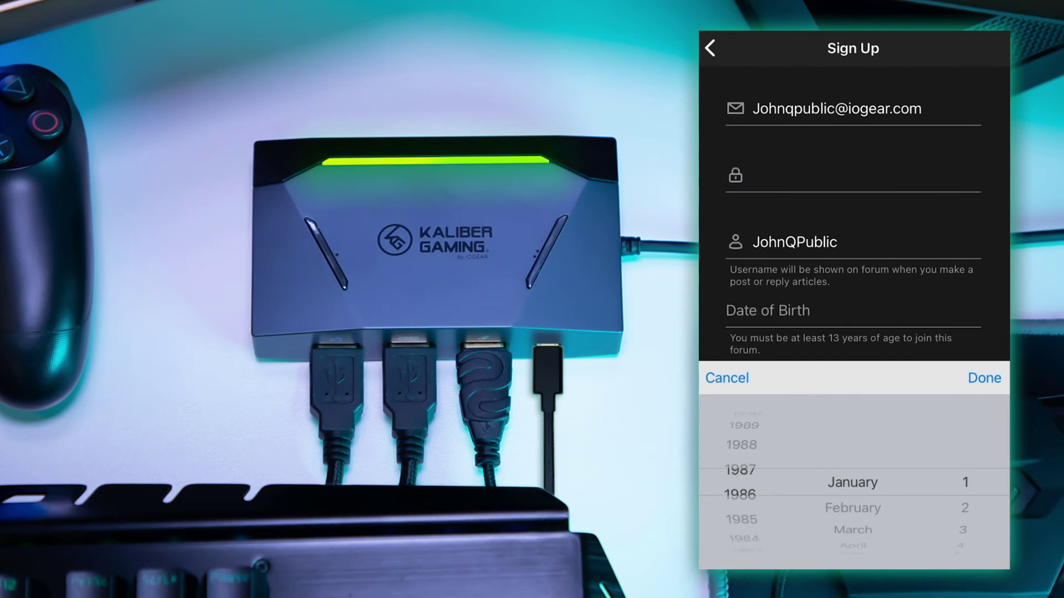
pyautogui.scroll(-6, 742, 483)
pyautogui.scroll(-9, 964, 482)
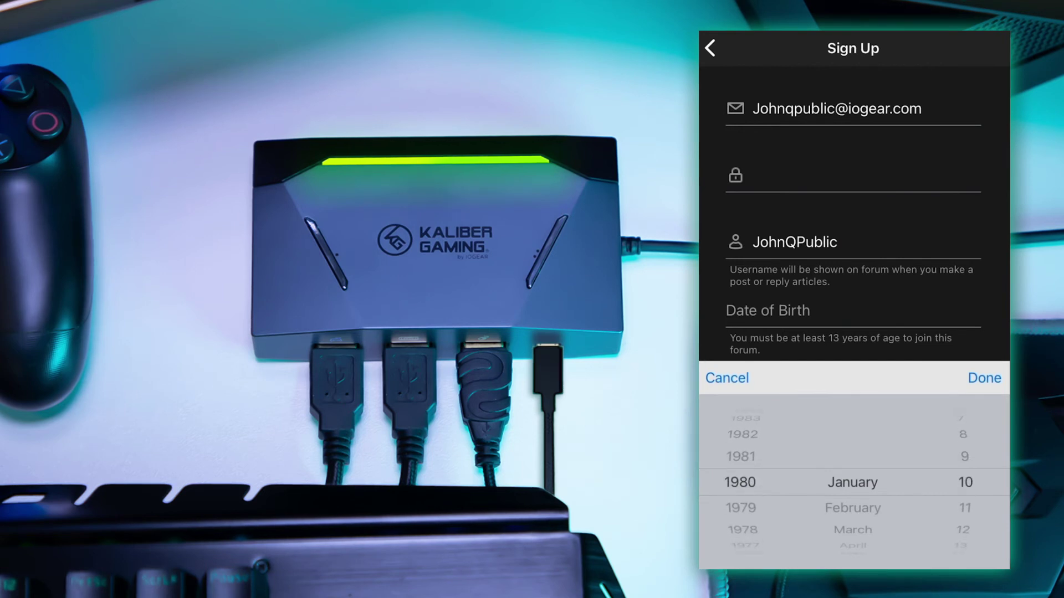
pyautogui.click(984, 378)
pyautogui.click(734, 374)
pyautogui.click(853, 549)
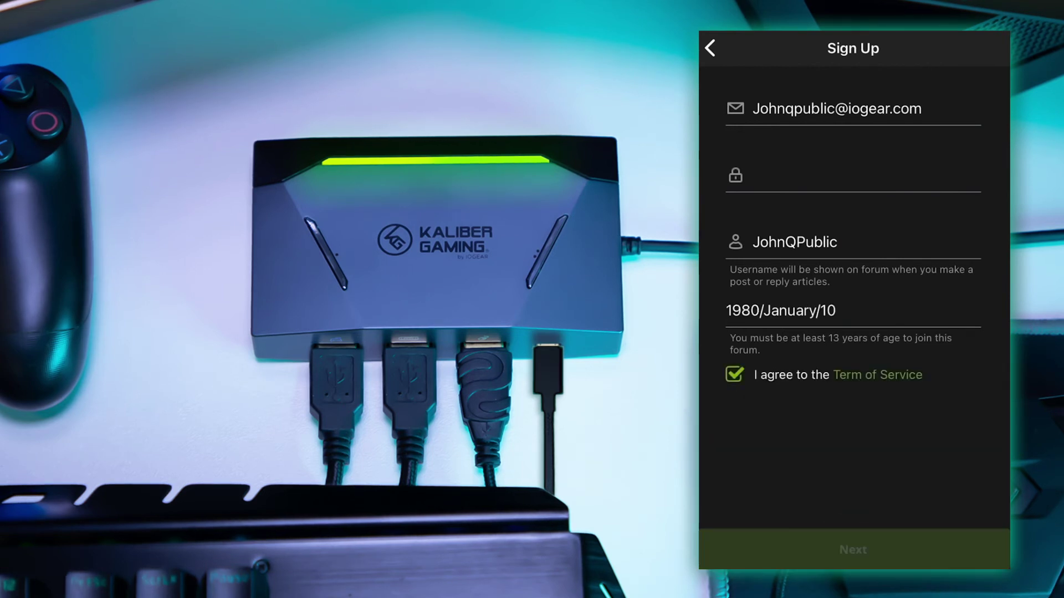